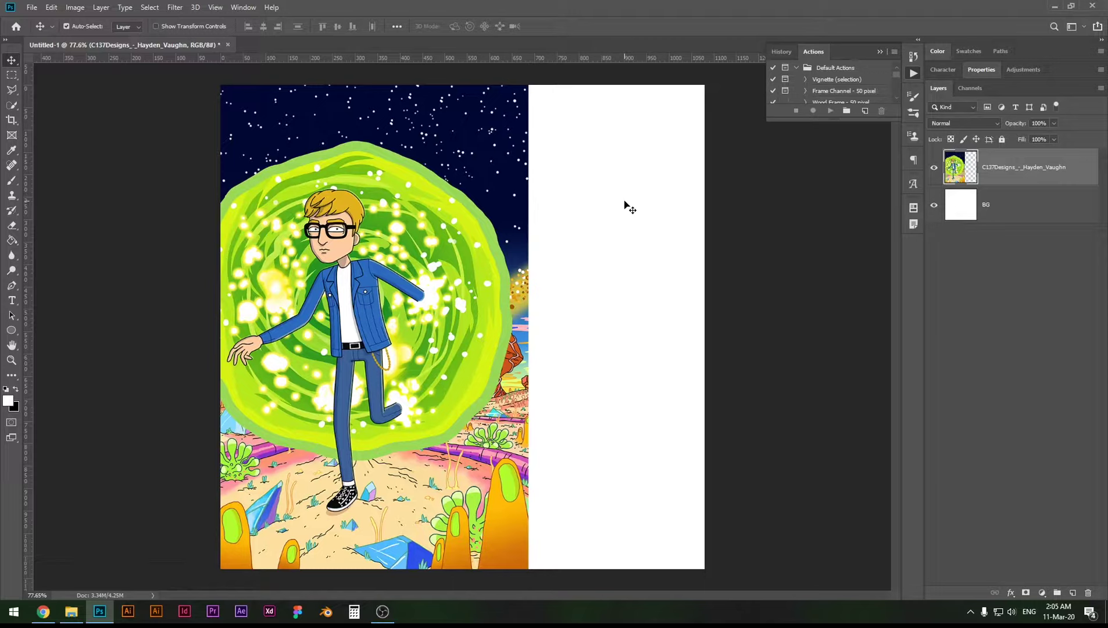
# Check the image size, then duplicate the portal layer and move the copy onto the right half.
pyautogui.hotkey('ctrl', 'alt', 'i')
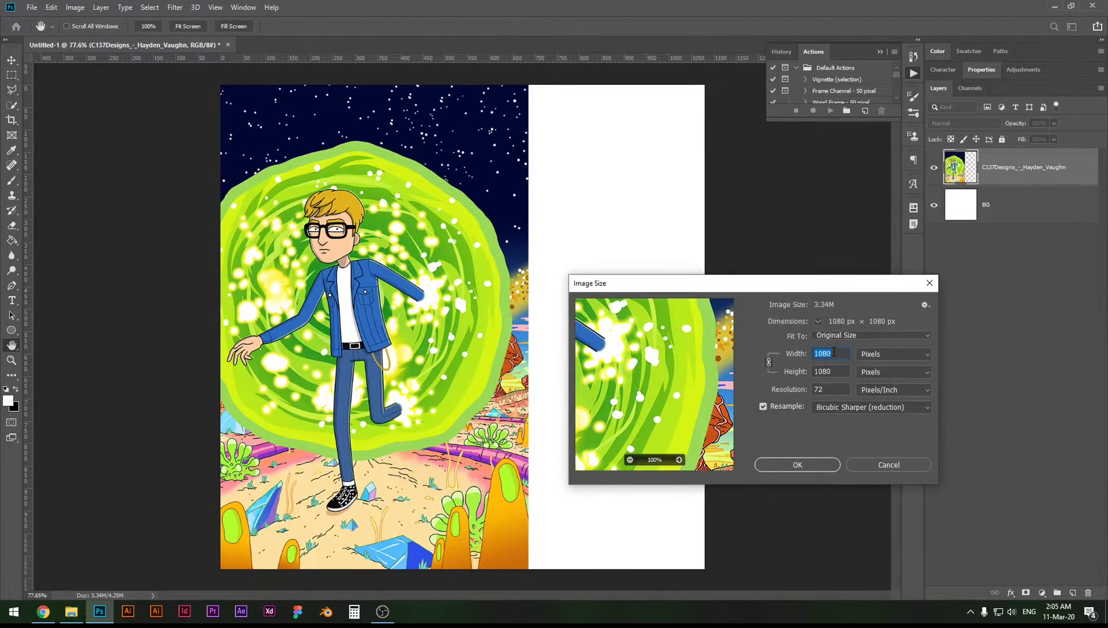
pyautogui.click(798, 464)
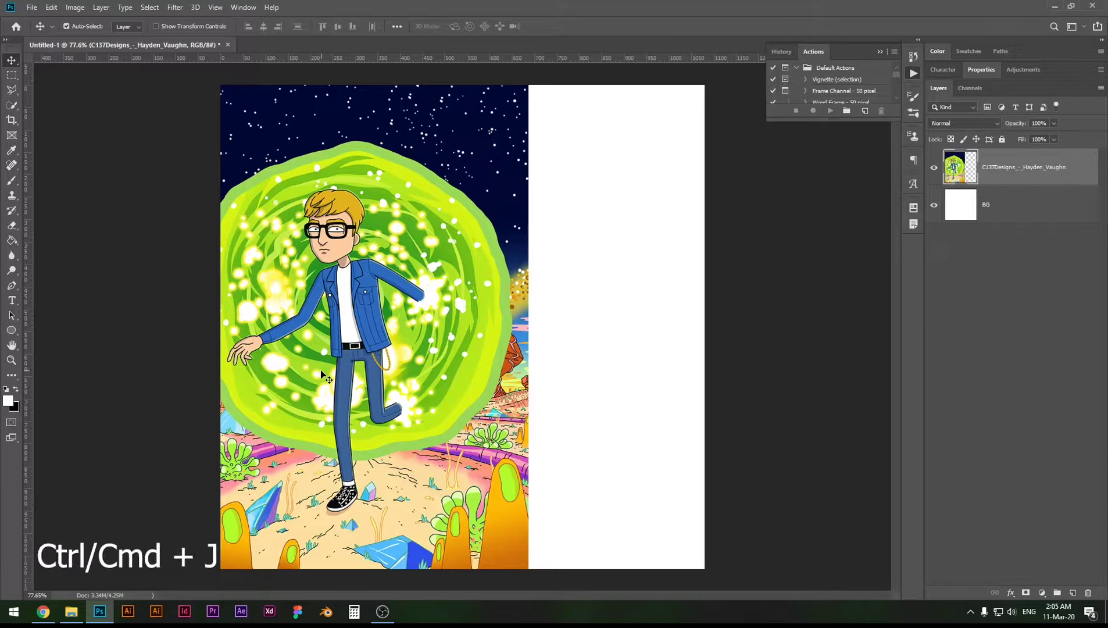
pyautogui.hotkey('ctrl', 'j')
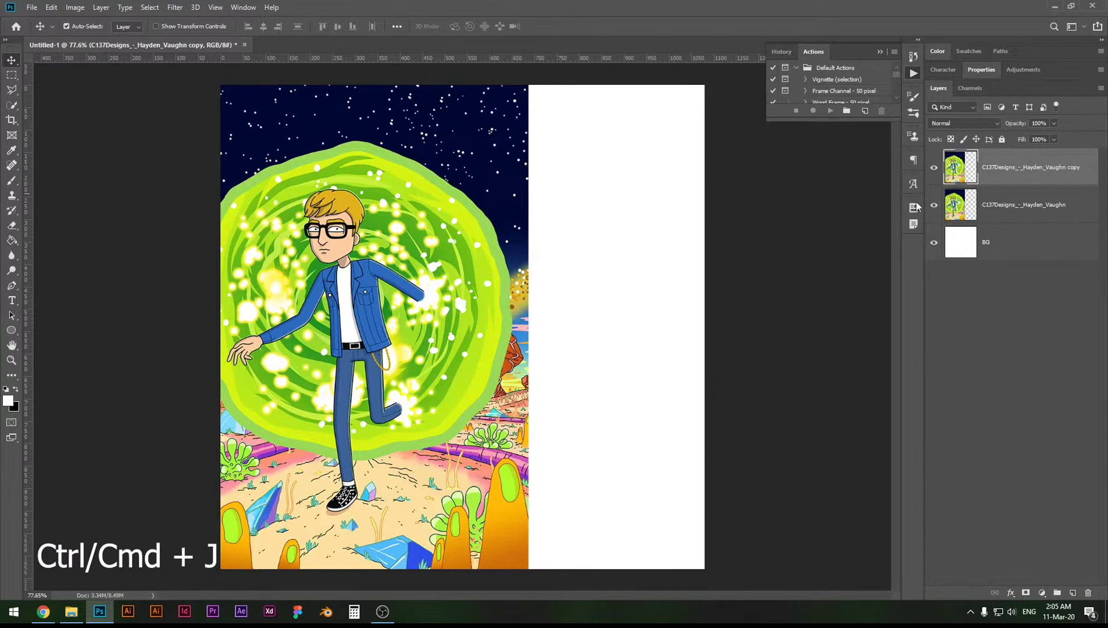
pyautogui.moveTo(306, 310); pyautogui.dragTo(562, 272)
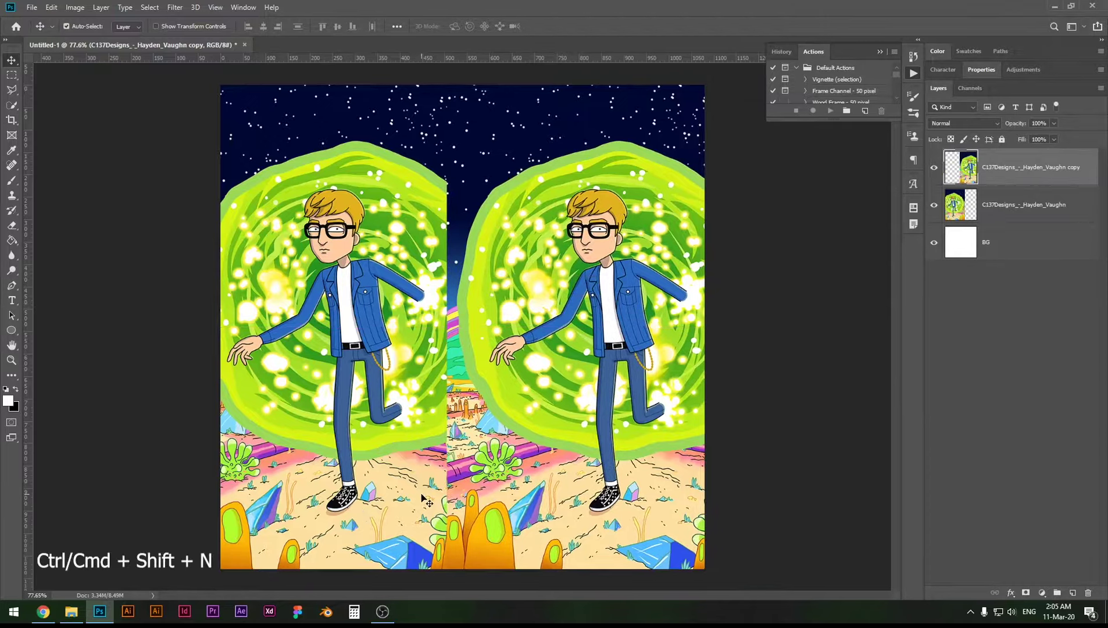
# Create a new empty layer named 'Line'.
pyautogui.hotkey('ctrl', 'shift', 'n')
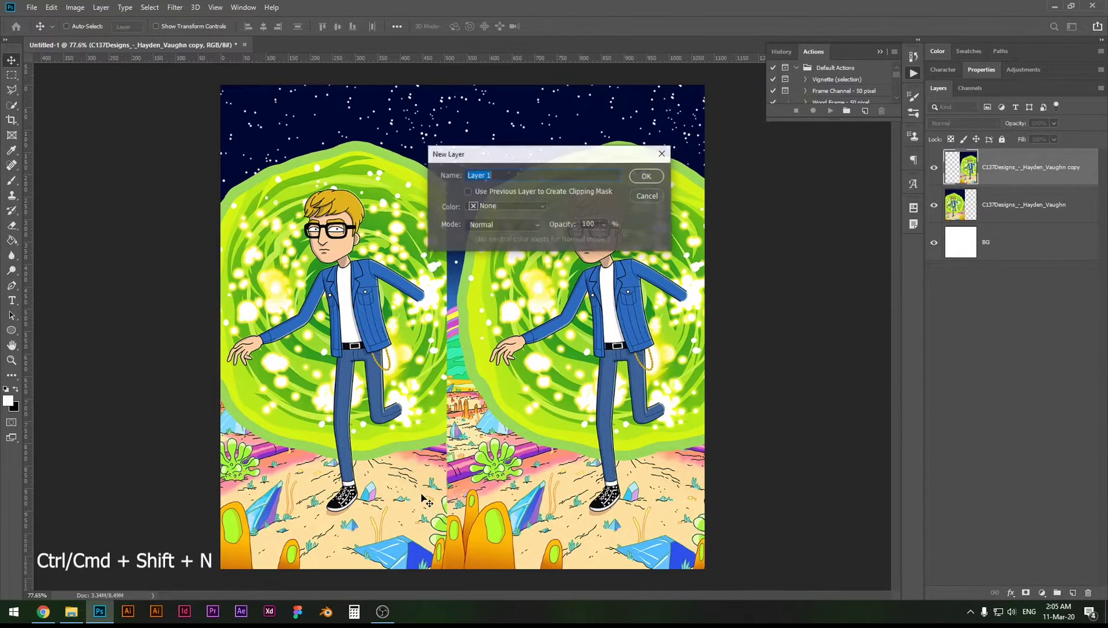
pyautogui.write('Line')
pyautogui.press('Return')
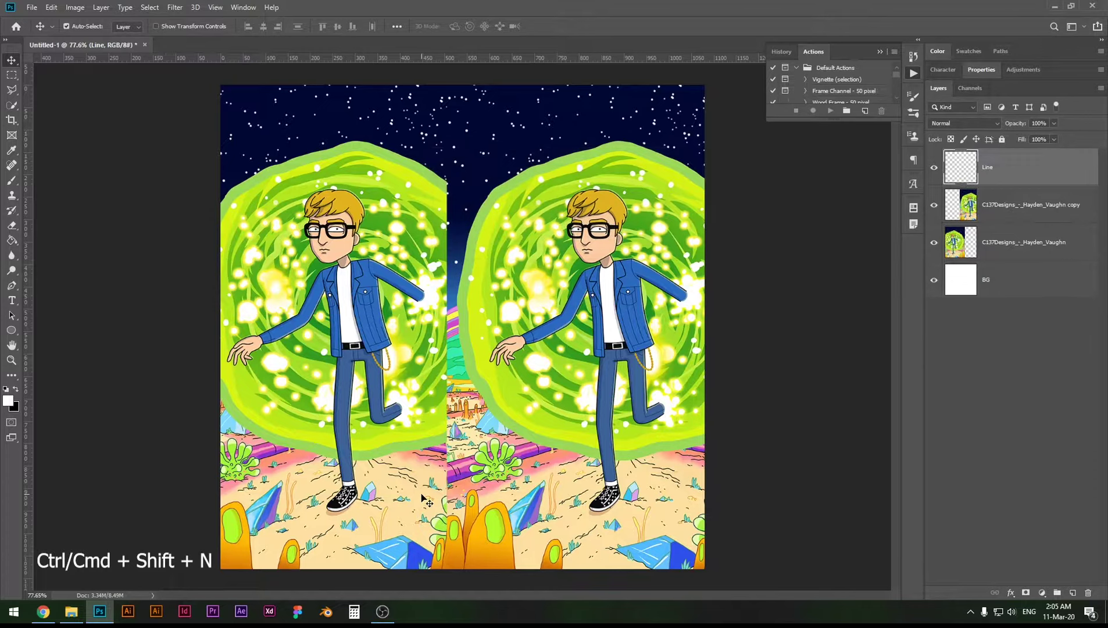
# Fill a thin full-height strip between the two copies with white and deselect.
pyautogui.click(12, 75)
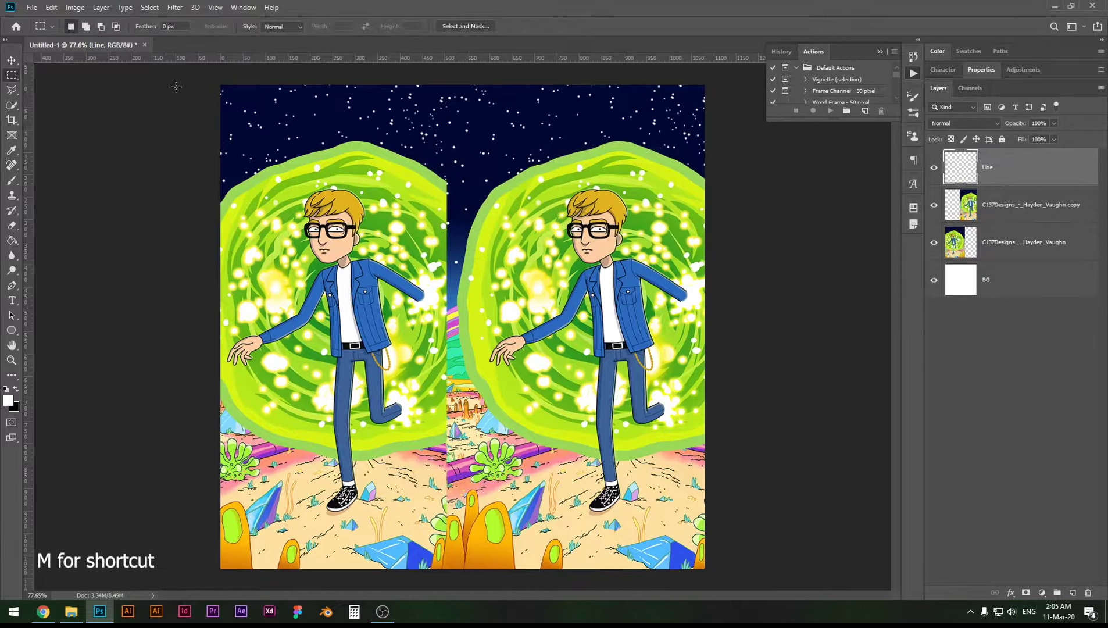
pyautogui.moveTo(443, 76); pyautogui.dragTo(452, 580)
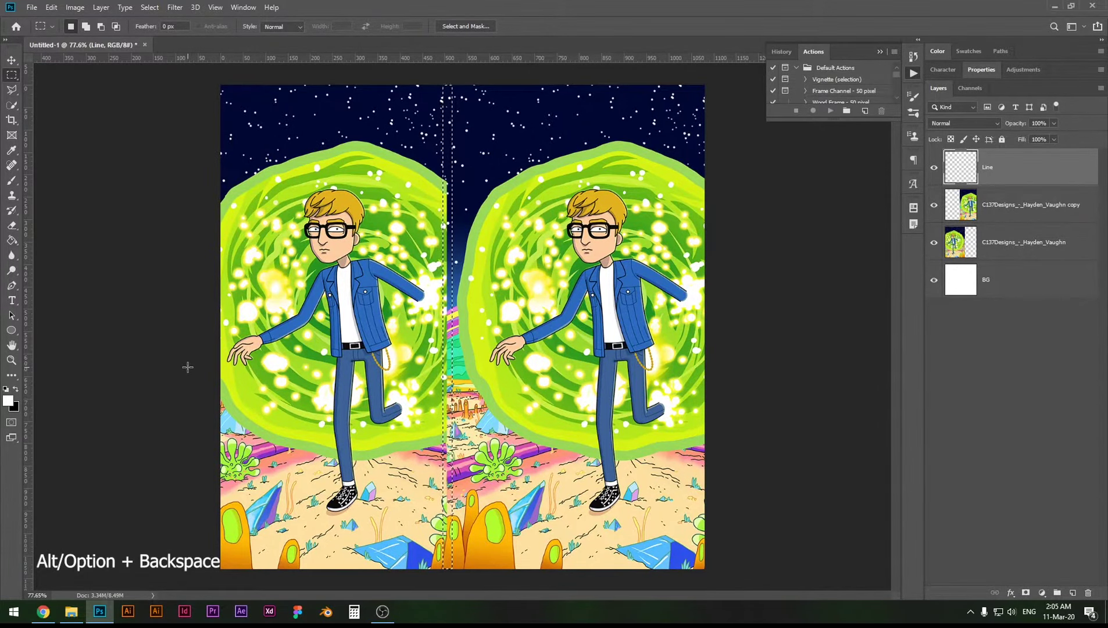
pyautogui.hotkey('alt', 'BackSpace')
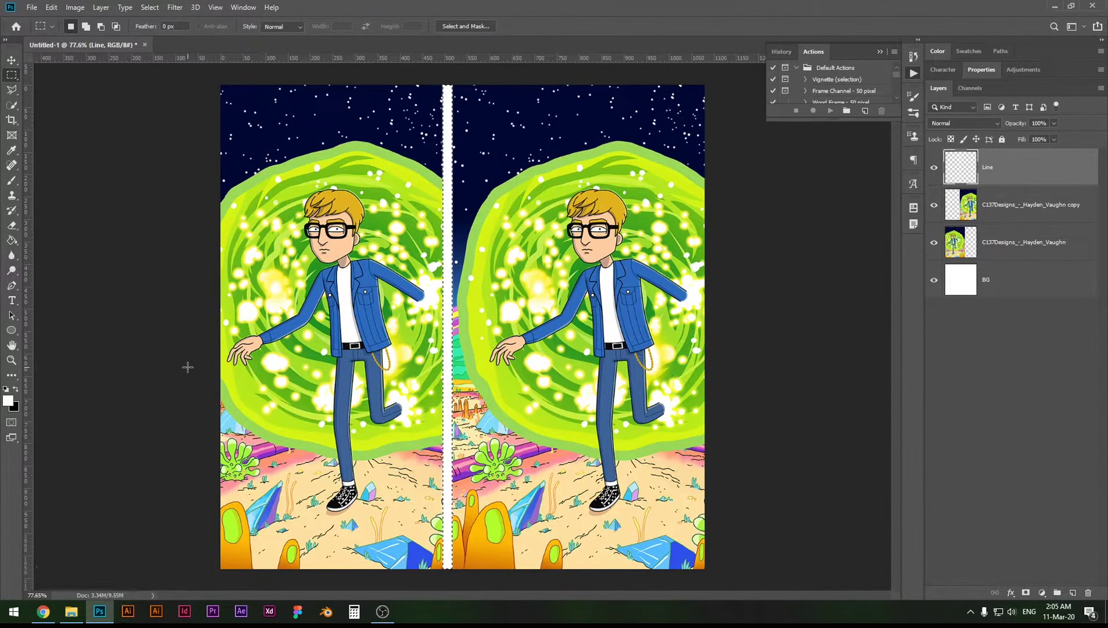
pyautogui.hotkey('ctrl', 'd')
pyautogui.press('v')
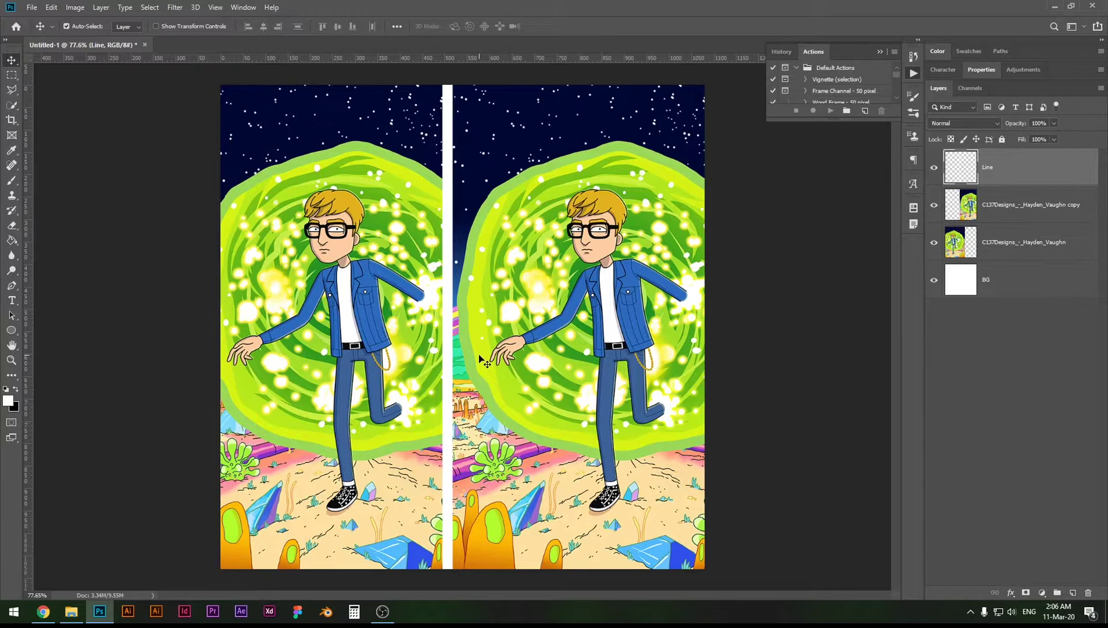
# Create another new empty layer named 'Changes'.
pyautogui.hotkey('ctrl', 'shift', 'n')
pyautogui.write('C')
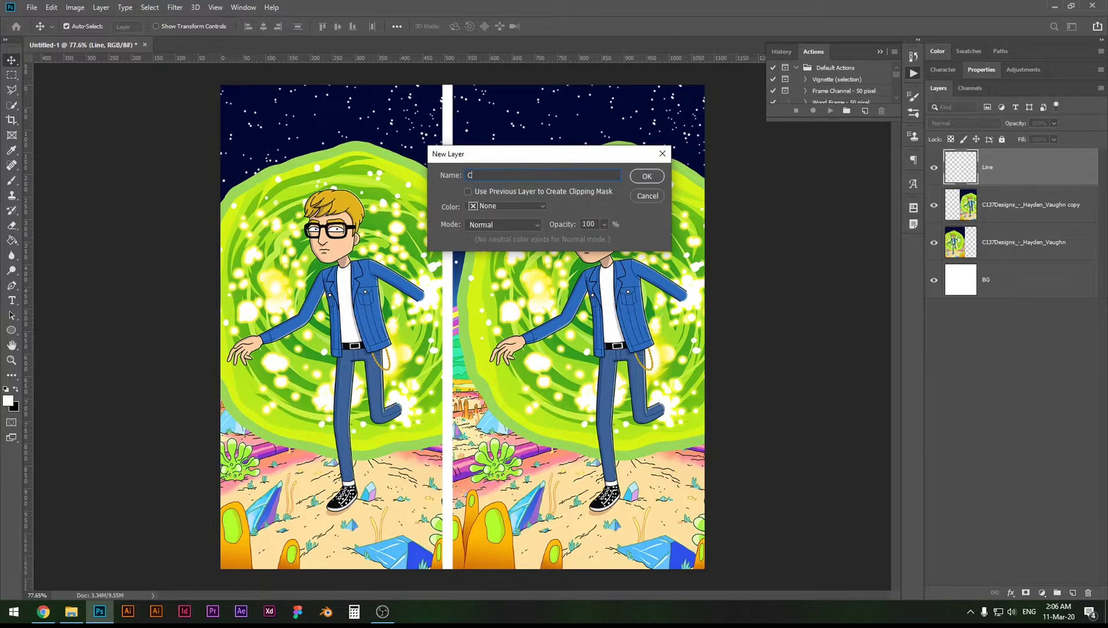
pyautogui.write('hanges')
pyautogui.press('Return')
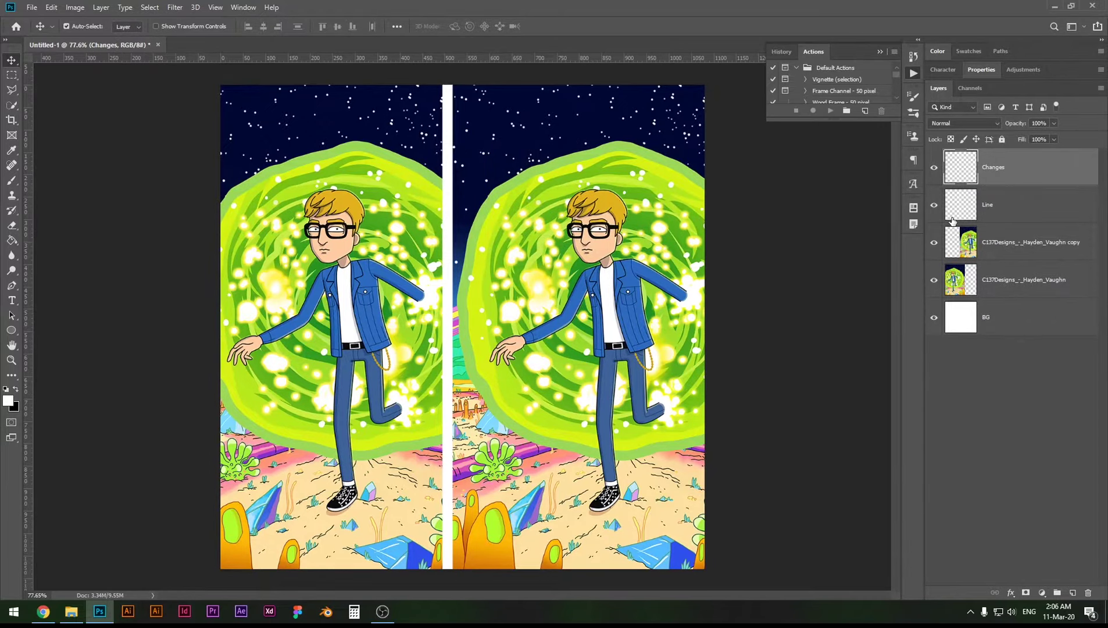
# Sample the jacket's blue and brush it over the pocket button on the right figure.
pyautogui.press('b')
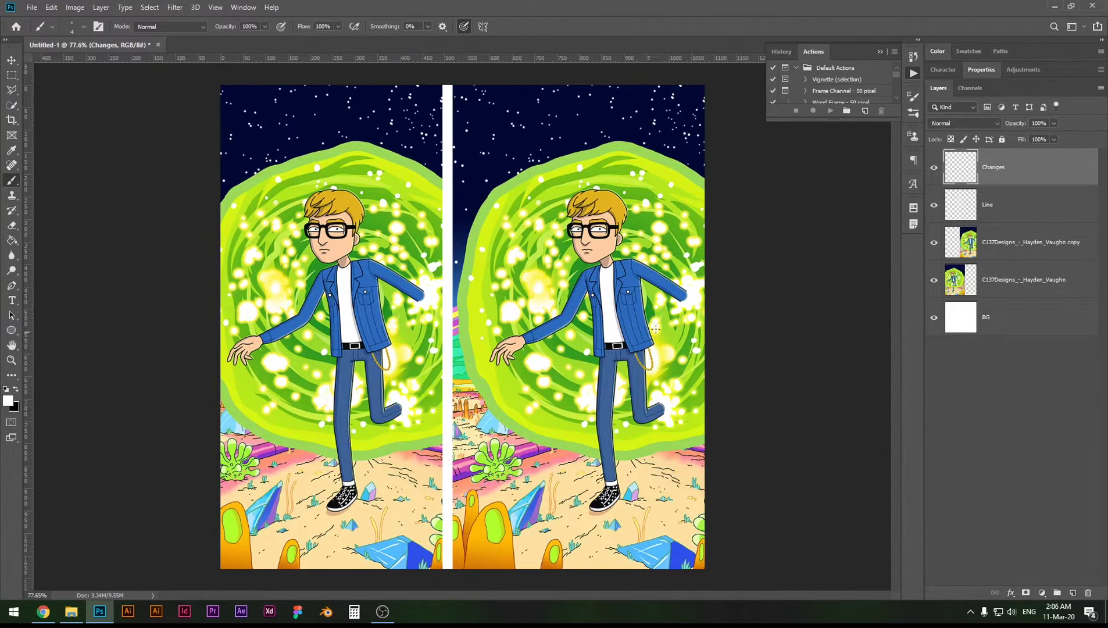
pyautogui.scroll(5, 643, 286)
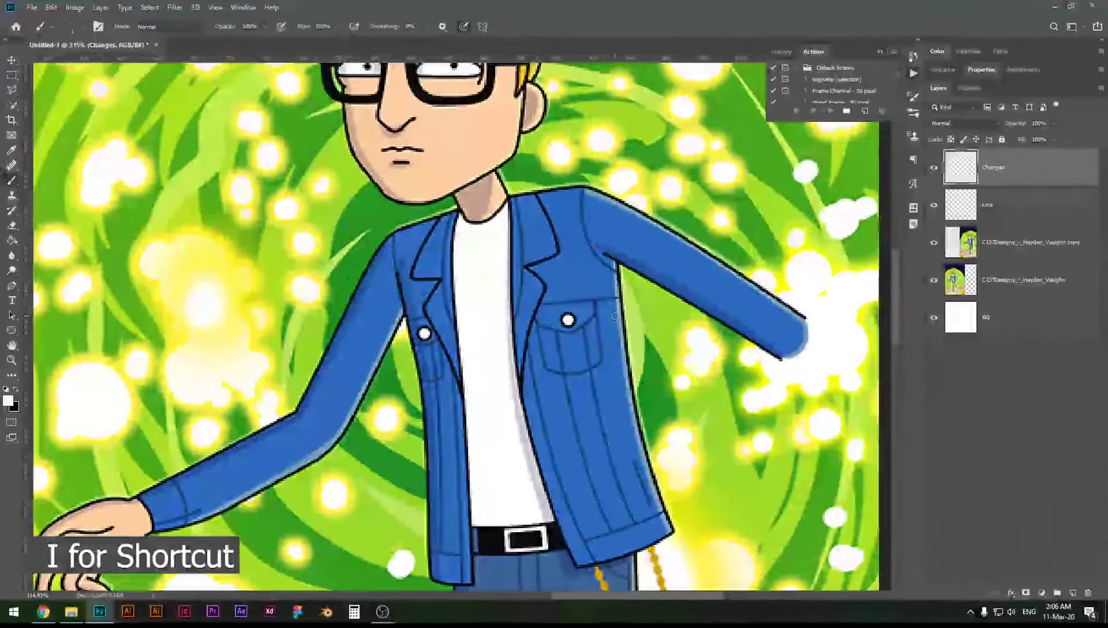
pyautogui.press('i')
pyautogui.moveTo(575, 285); pyautogui.dragTo(572, 294)
pyautogui.press('b')
pyautogui.scroll(3, 572, 295)
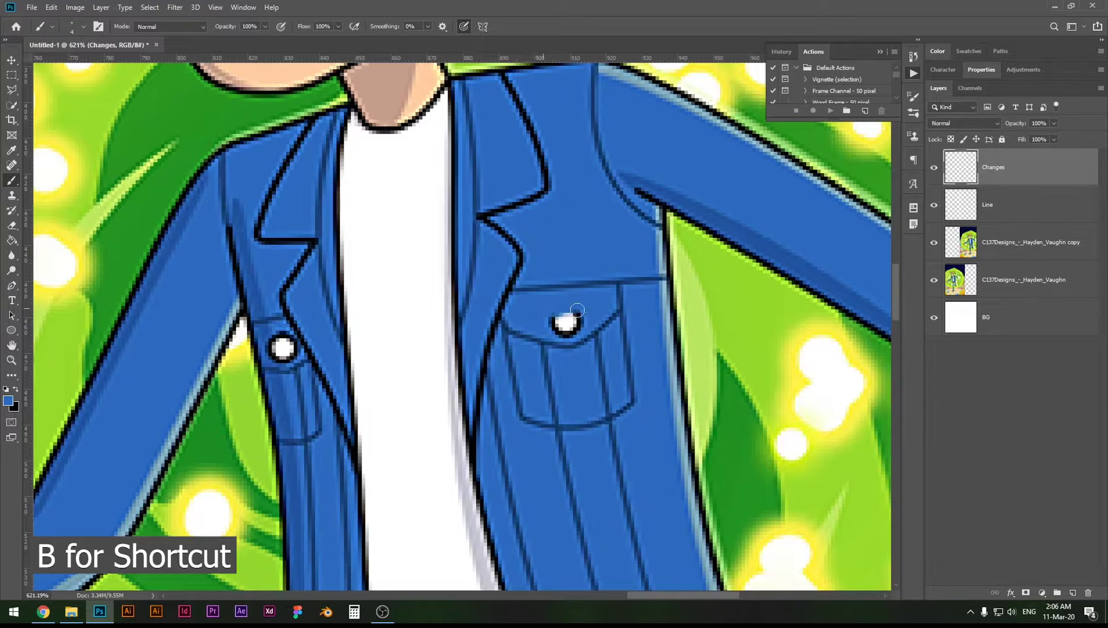
pyautogui.moveTo(575, 317)
pyautogui.mouseDown()
pyautogui.moveTo(543, 316)
pyautogui.moveTo(583, 317)
pyautogui.moveTo(564, 329)
pyautogui.mouseUp()
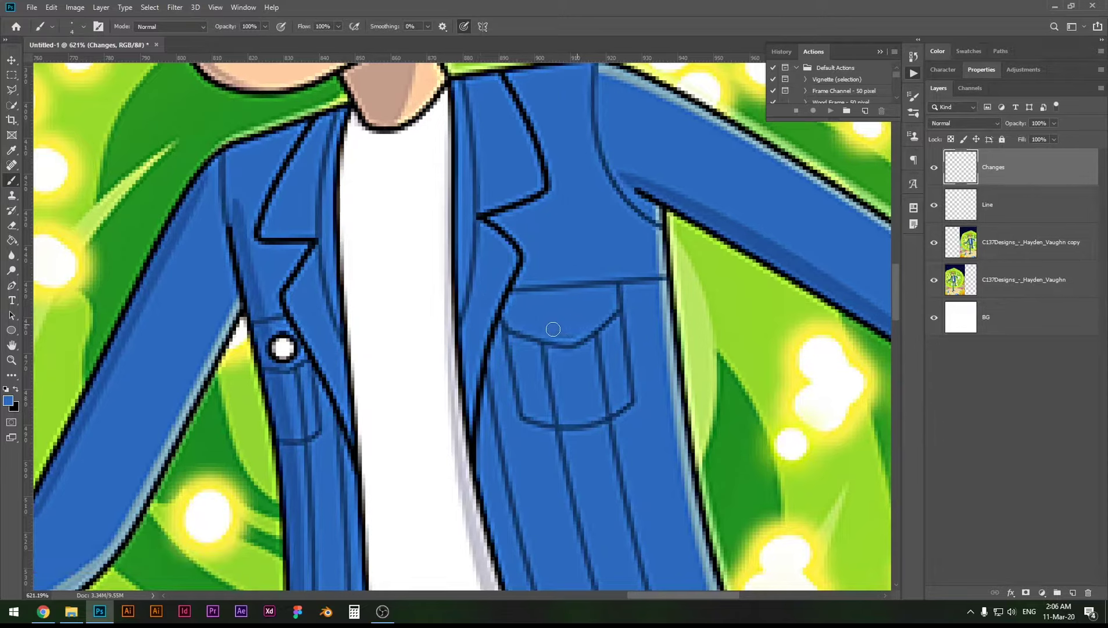
pyautogui.scroll(-10, 553, 329)
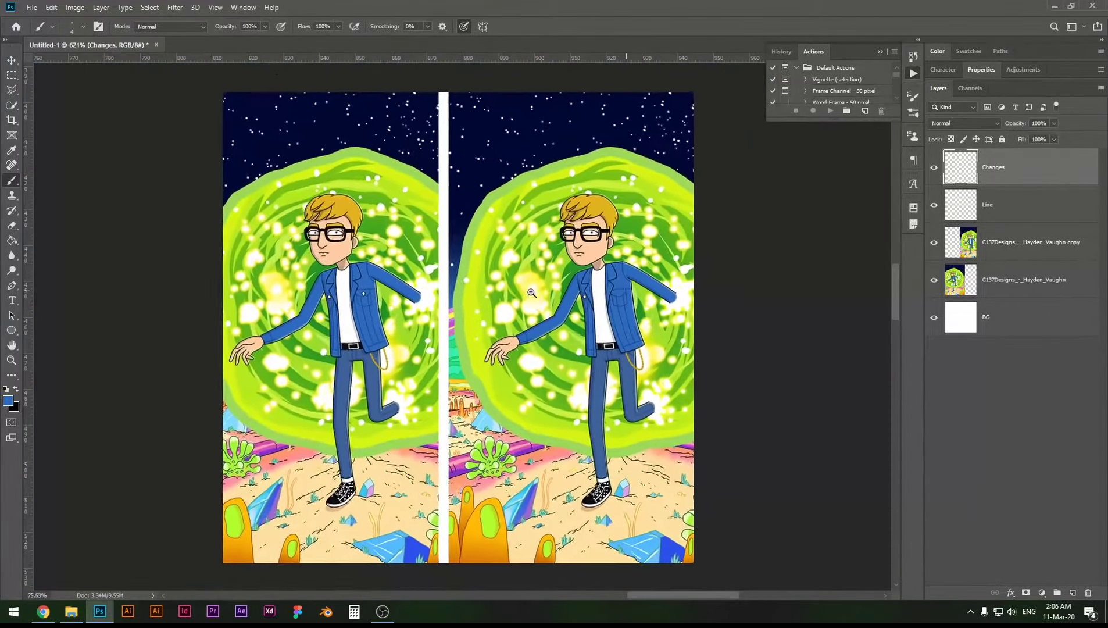
# Sample the belt's black, paint over the white buckle, and fit the whole image on screen.
pyautogui.scroll(1, 531, 293)
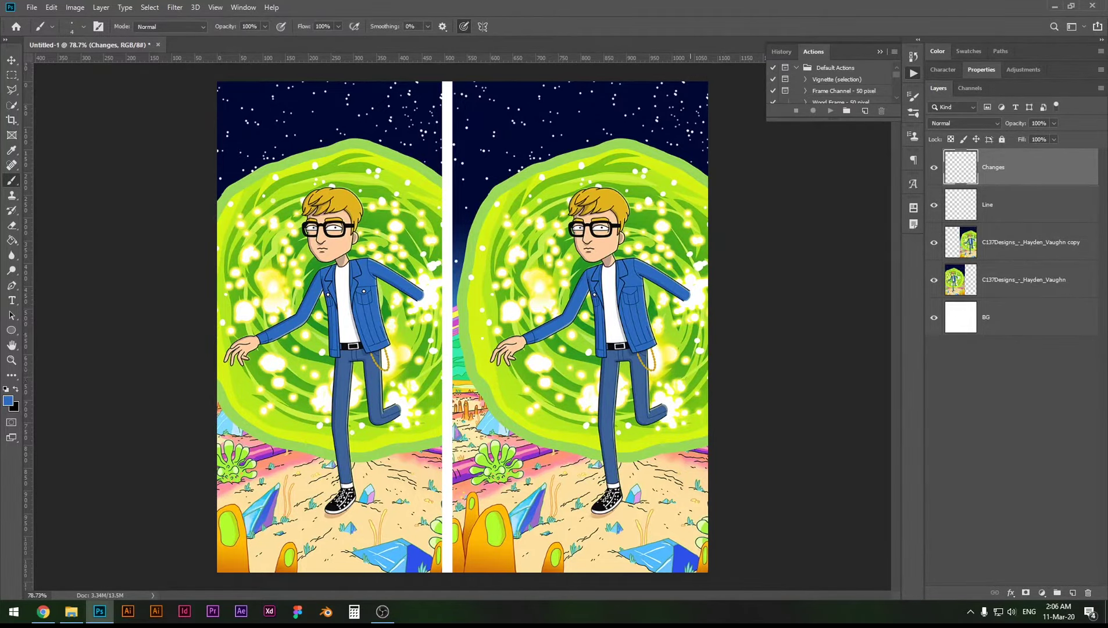
pyautogui.scroll(8, 626, 349)
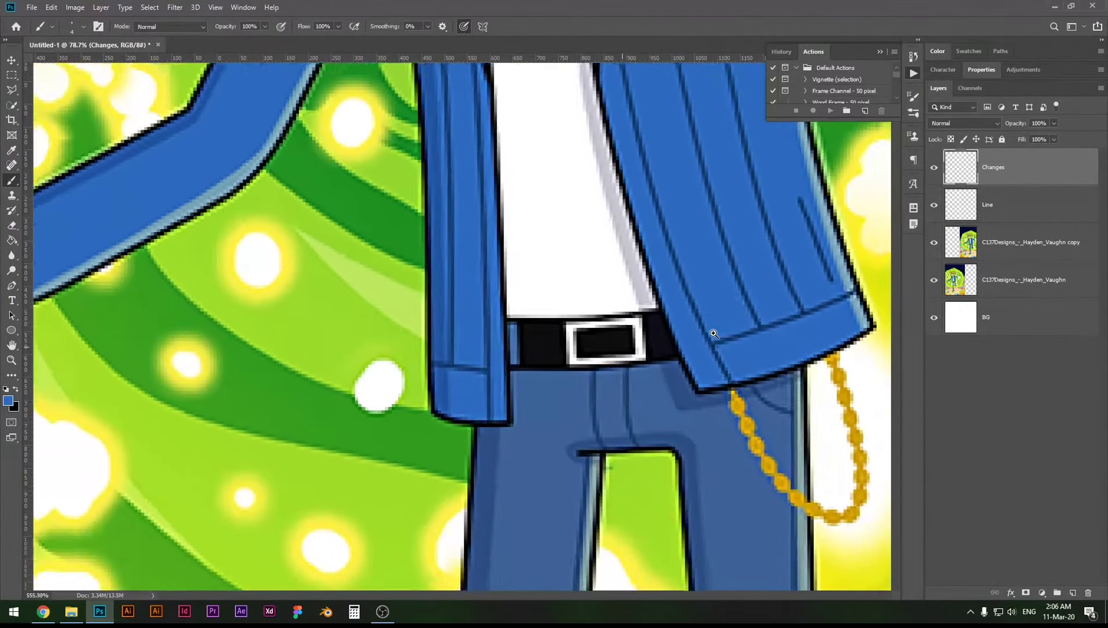
pyautogui.keyDown('alt'); pyautogui.click(546, 344); pyautogui.keyUp('alt')
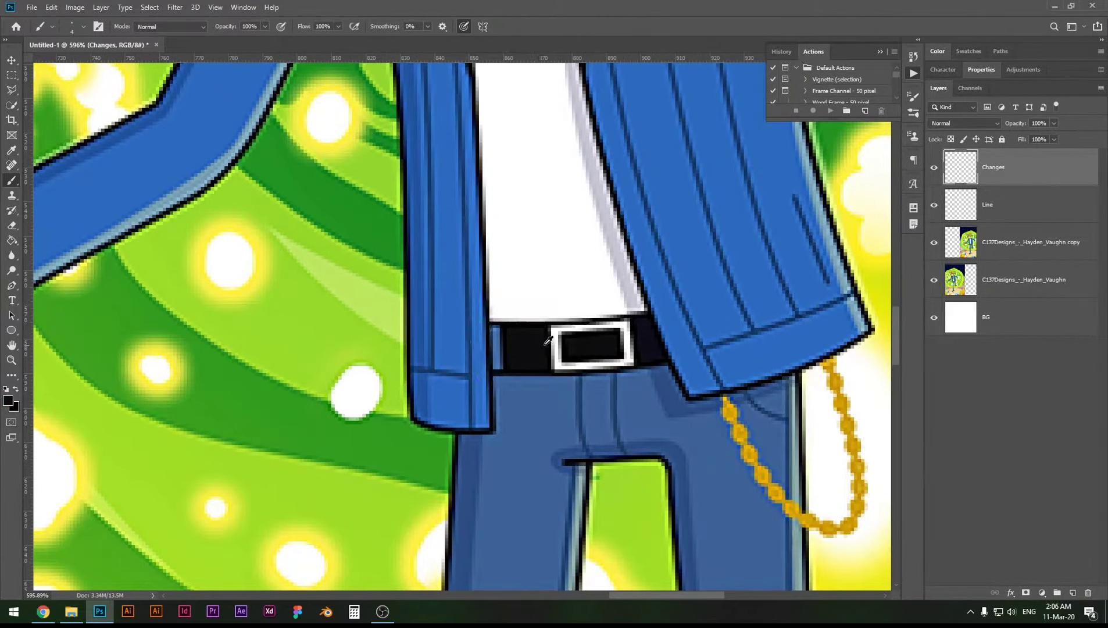
pyautogui.moveTo(549, 340)
pyautogui.mouseDown()
pyautogui.moveTo(637, 327)
pyautogui.moveTo(623, 334)
pyautogui.moveTo(636, 344)
pyautogui.moveTo(567, 347)
pyautogui.moveTo(567, 362)
pyautogui.moveTo(633, 359)
pyautogui.mouseUp()
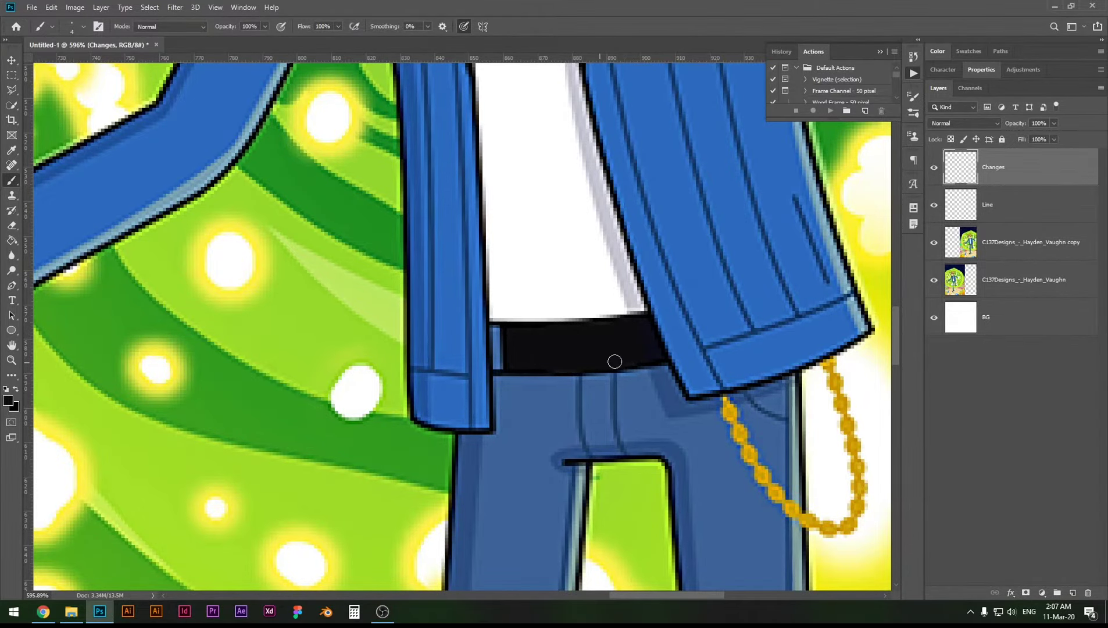
pyautogui.hotkey('ctrl', '0')
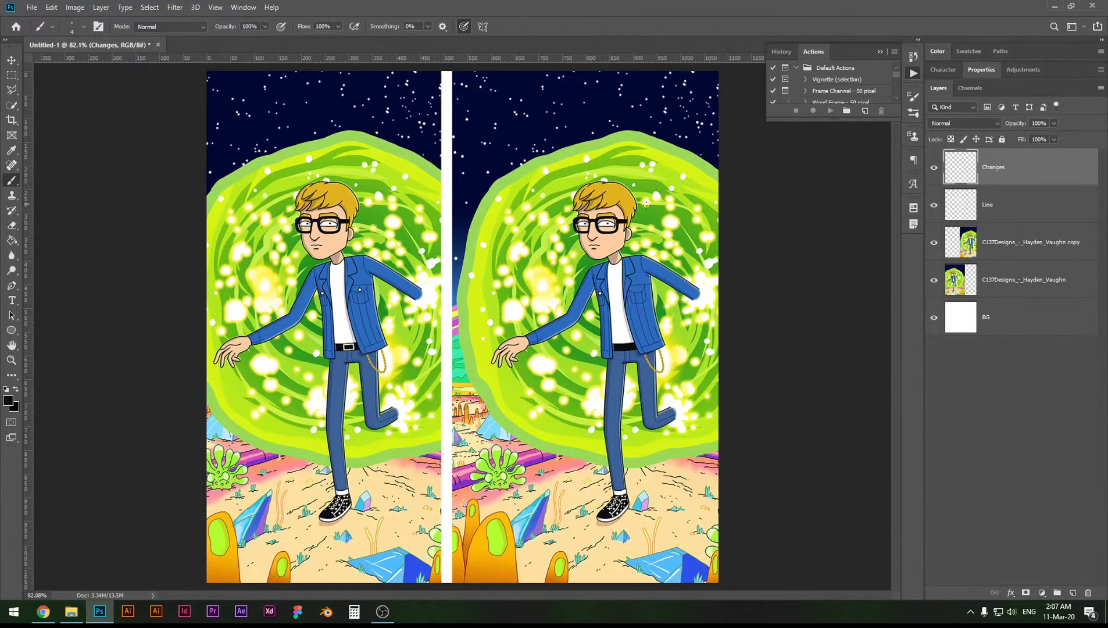
# Sample the eyebrow colour, choose darker shade b68c09, and brush it along the right figure's eyebrow.
pyautogui.scroll(8, 647, 204)
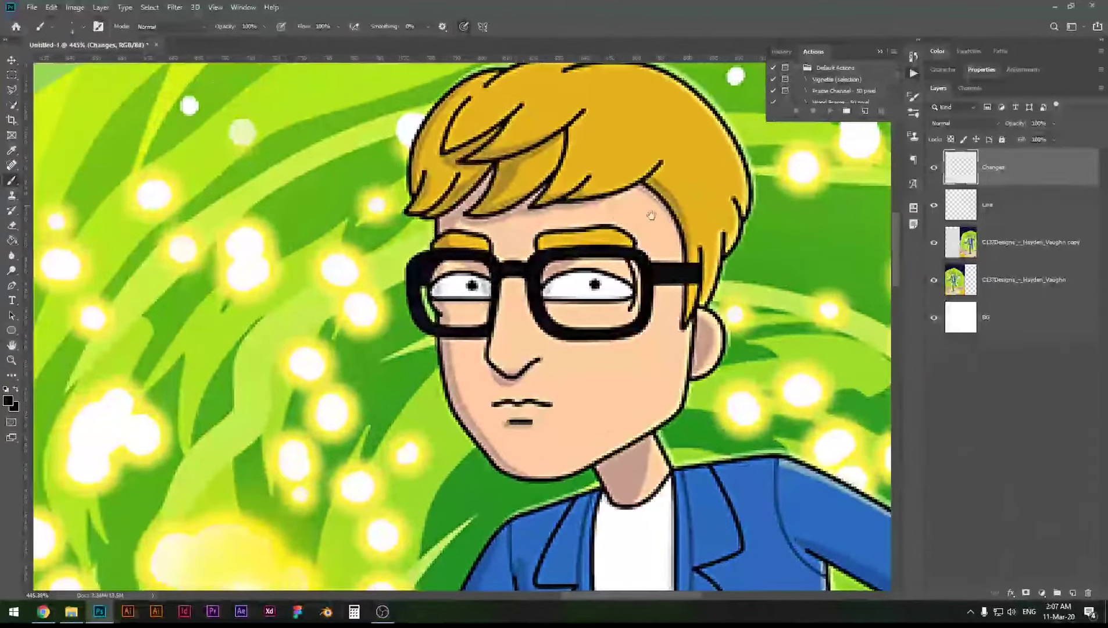
pyautogui.keyDown('alt'); pyautogui.click(583, 246); pyautogui.keyUp('alt')
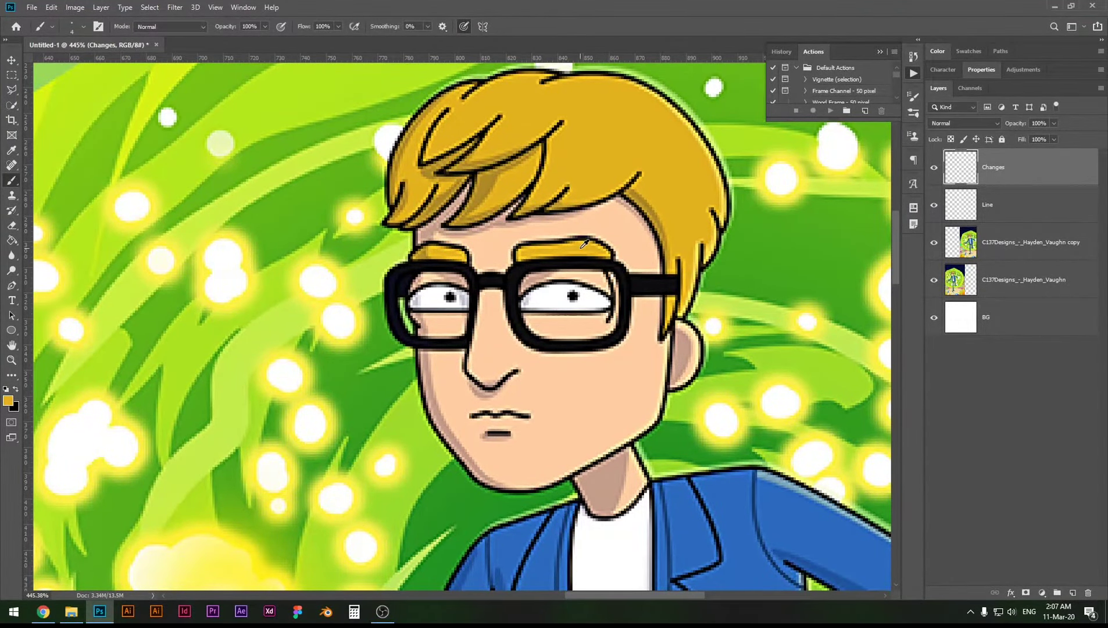
pyautogui.click(8, 401)
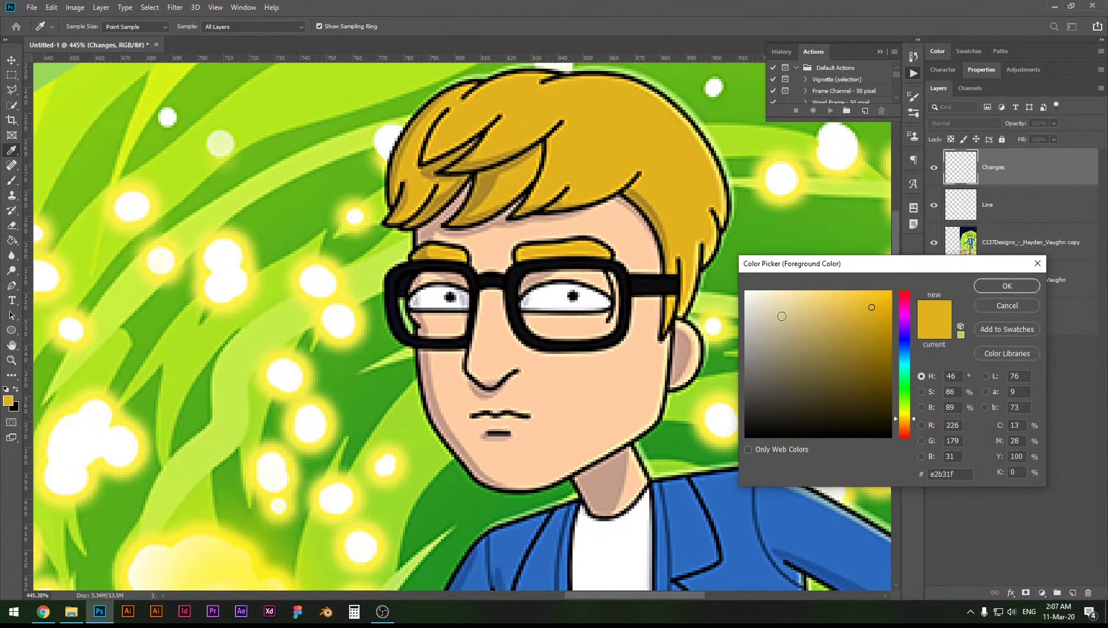
pyautogui.moveTo(873, 309); pyautogui.dragTo(885, 332)
pyautogui.click(1008, 285)
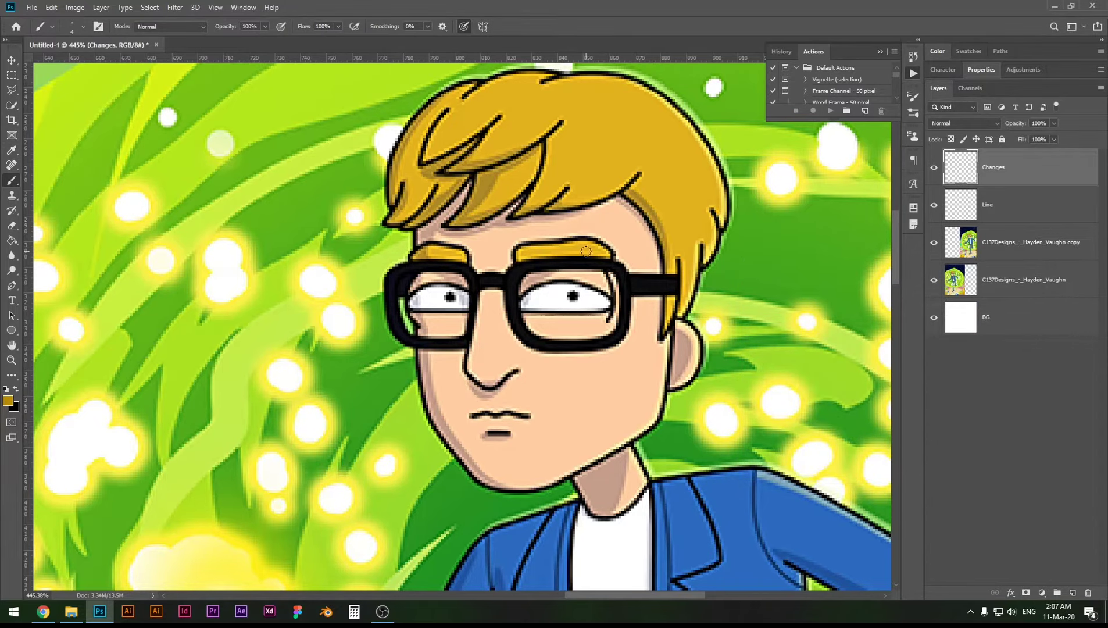
pyautogui.moveTo(521, 256)
pyautogui.mouseDown()
pyautogui.moveTo(608, 254)
pyautogui.moveTo(521, 256)
pyautogui.mouseUp()
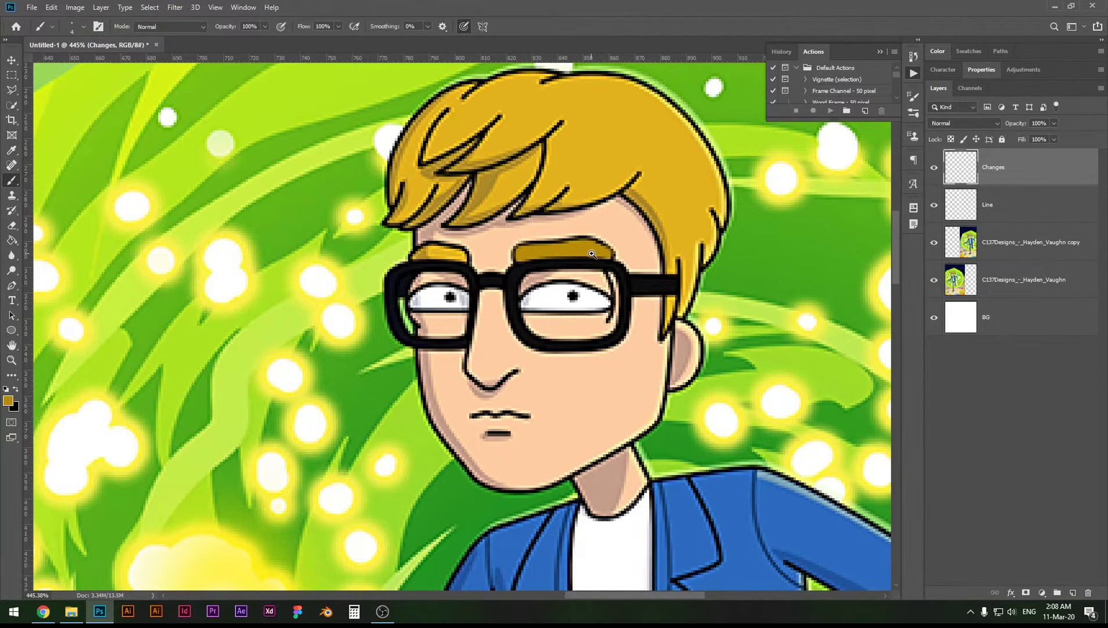
pyautogui.moveTo(592, 250); pyautogui.dragTo(547, 252)
pyautogui.scroll(-5, 548, 253)
pyautogui.scroll(2, 526, 254)
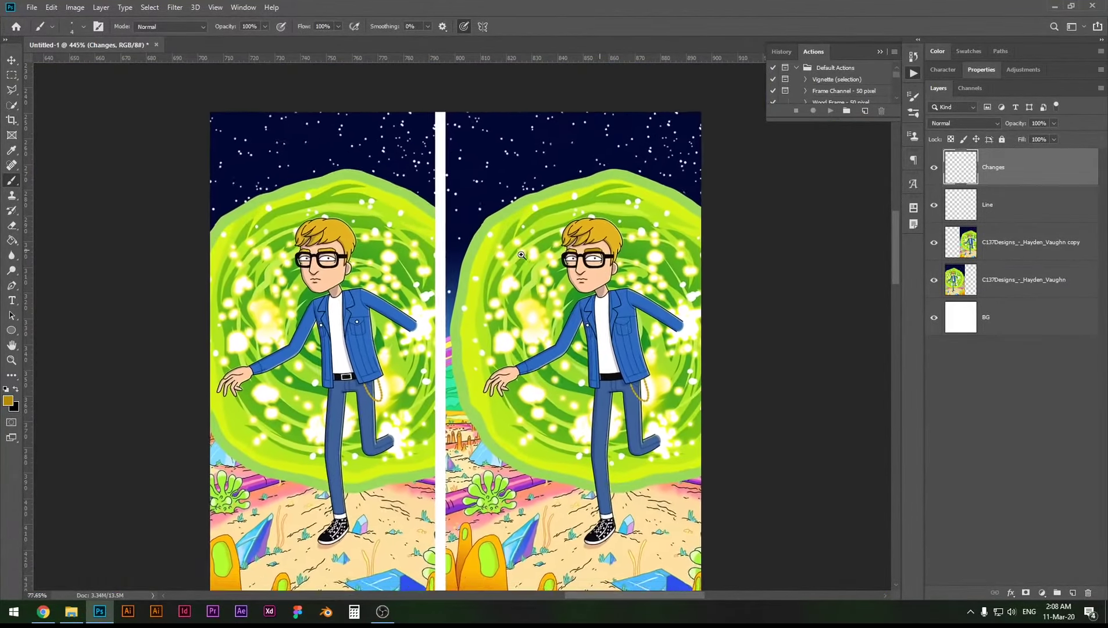
pyautogui.scroll(-1, 525, 254)
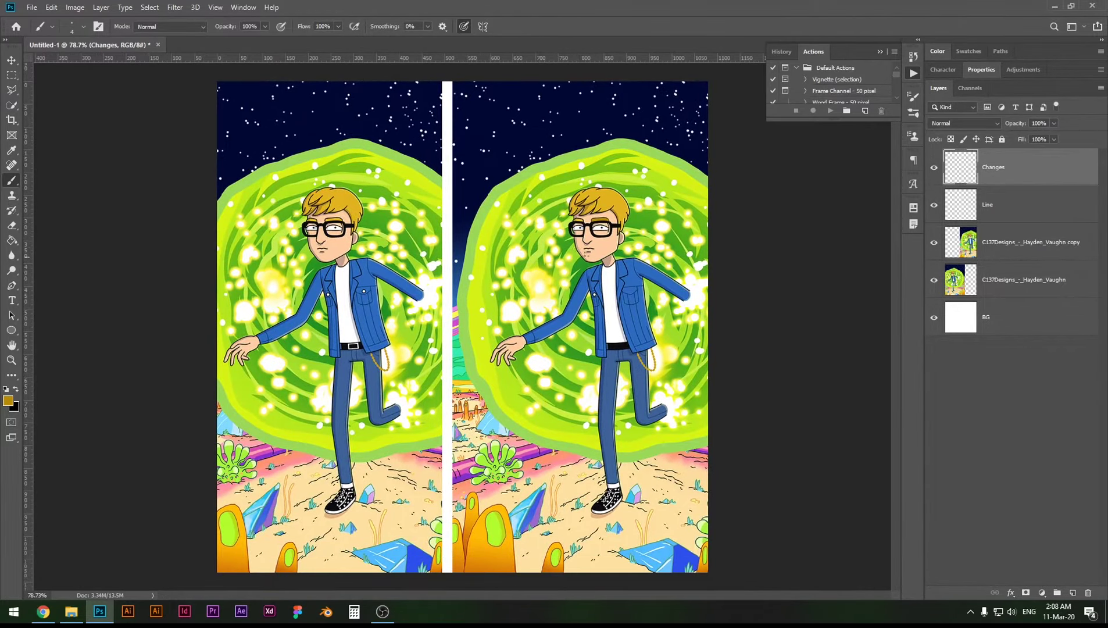
pyautogui.scroll(20, 595, 255)
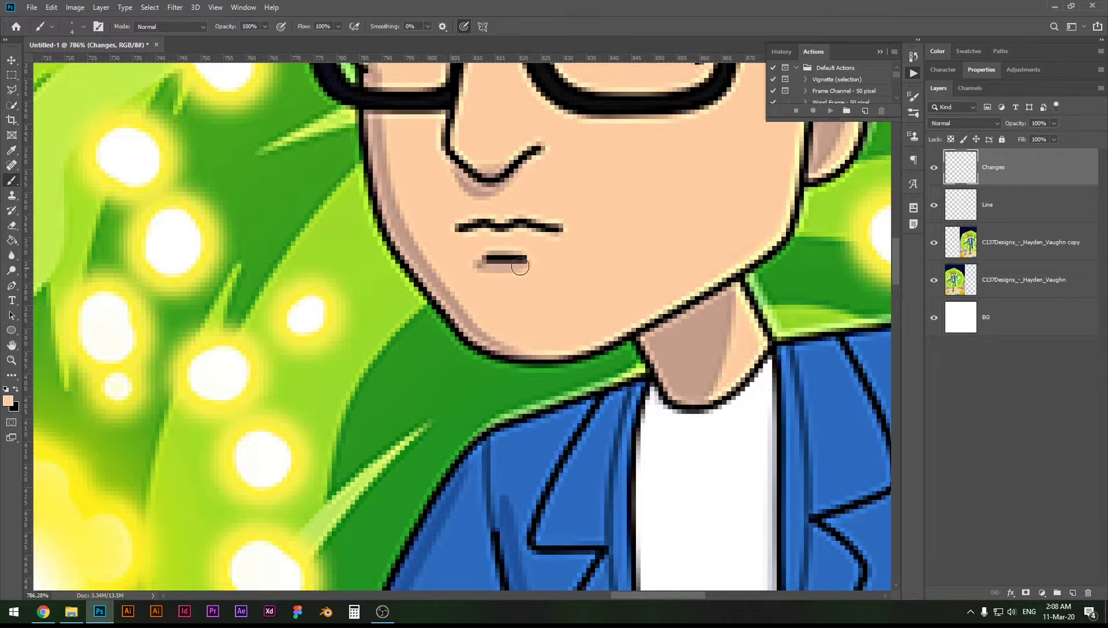
pyautogui.hotkey('ctrl', 'z')
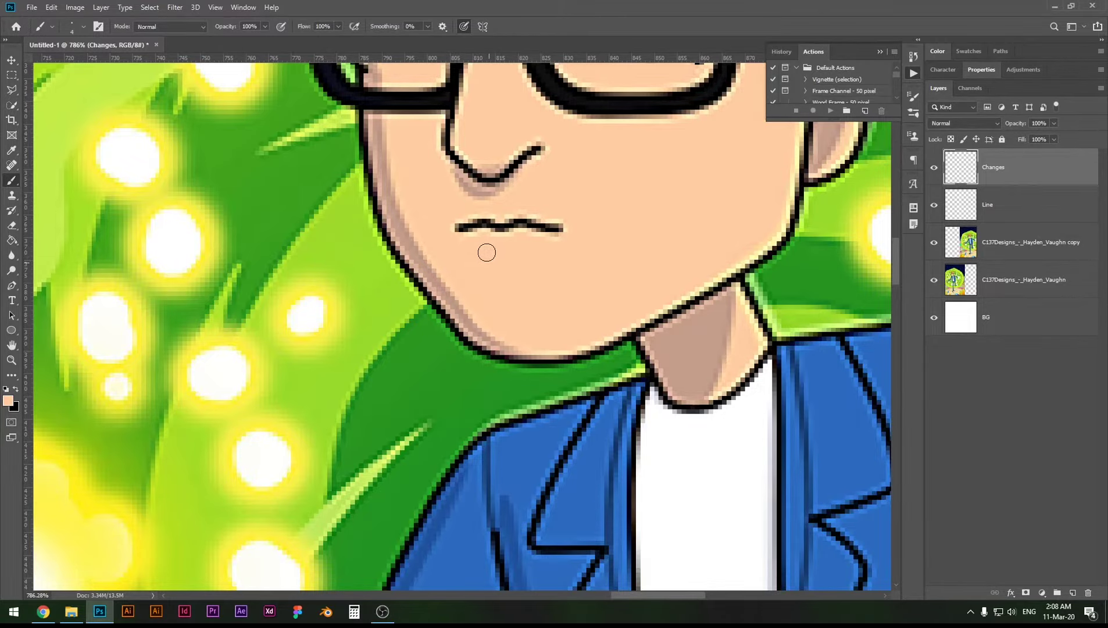
pyautogui.scroll(-17, 482, 267)
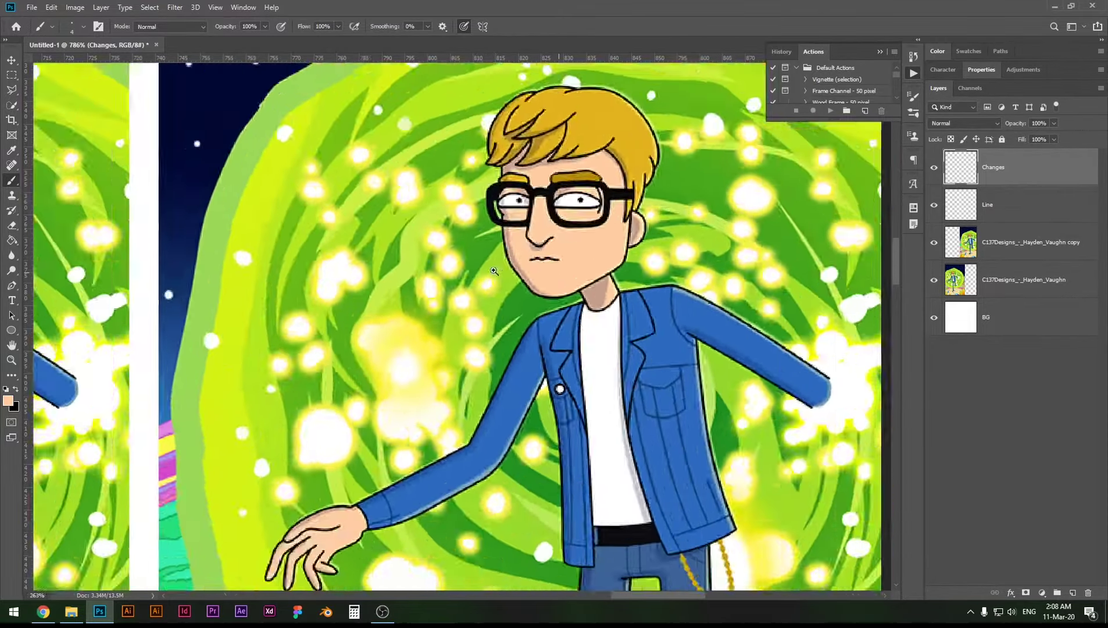
pyautogui.scroll(-1, 470, 271)
pyautogui.scroll(-3, 567, 319)
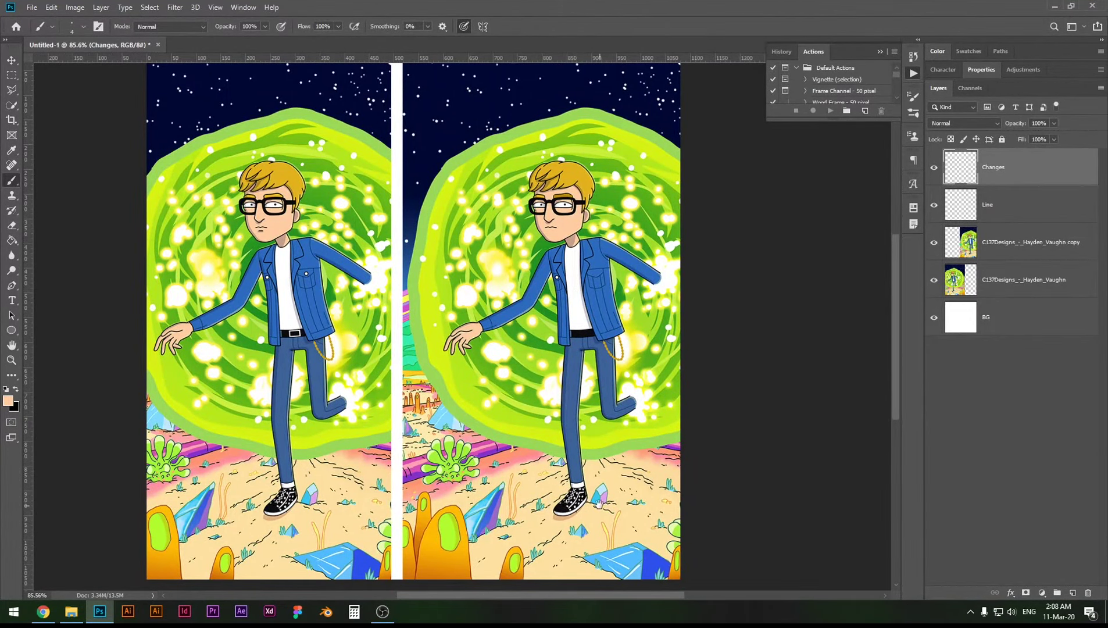
# Switch the paint colour to black and paint over the white dots on the right shoe.
pyautogui.scroll(15, 599, 504)
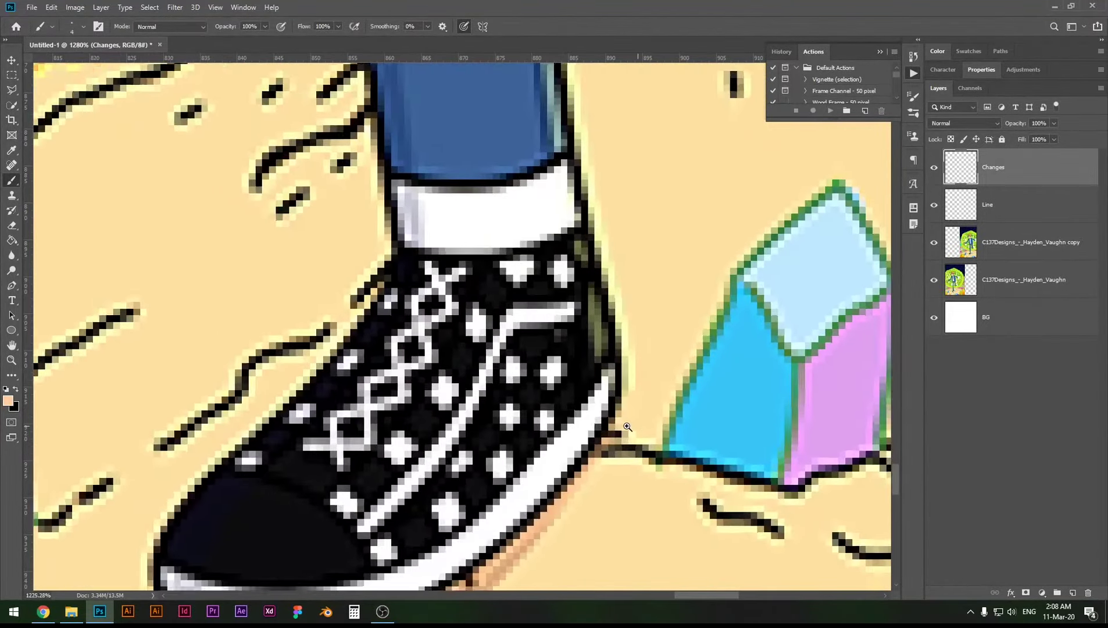
pyautogui.scroll(-2, 627, 428)
pyautogui.press('x')
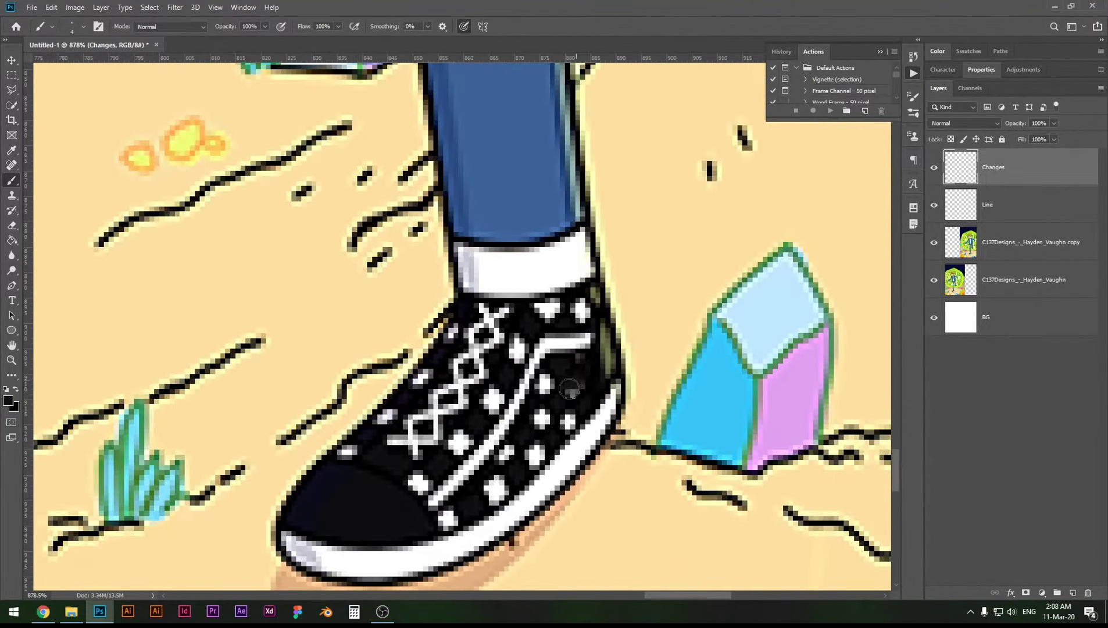
pyautogui.moveTo(570, 389); pyautogui.dragTo(569, 421)
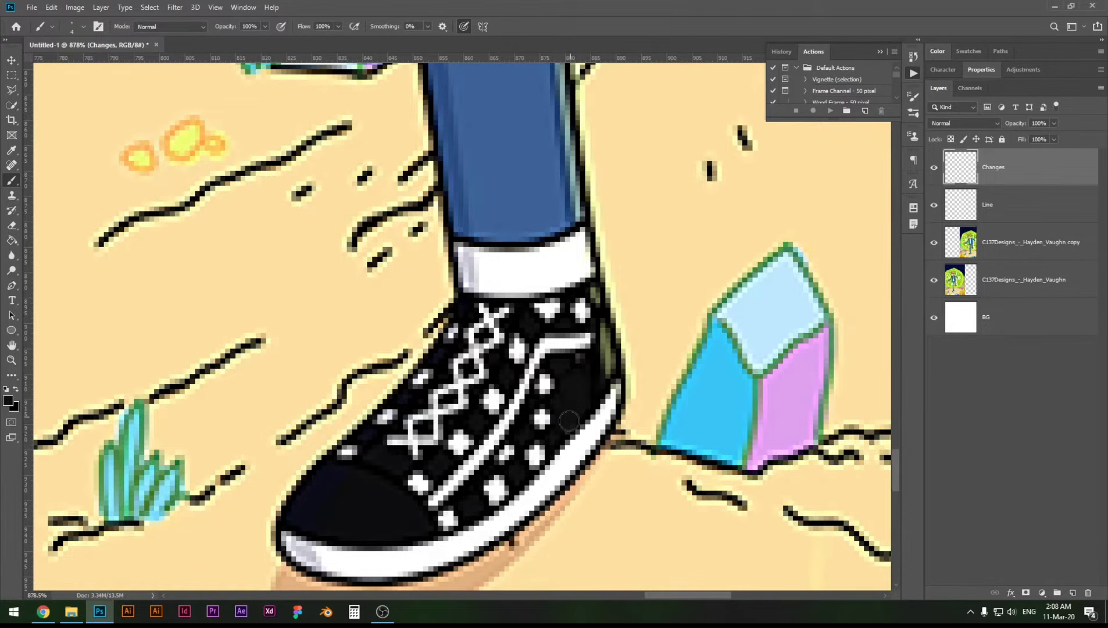
pyautogui.scroll(-11, 570, 421)
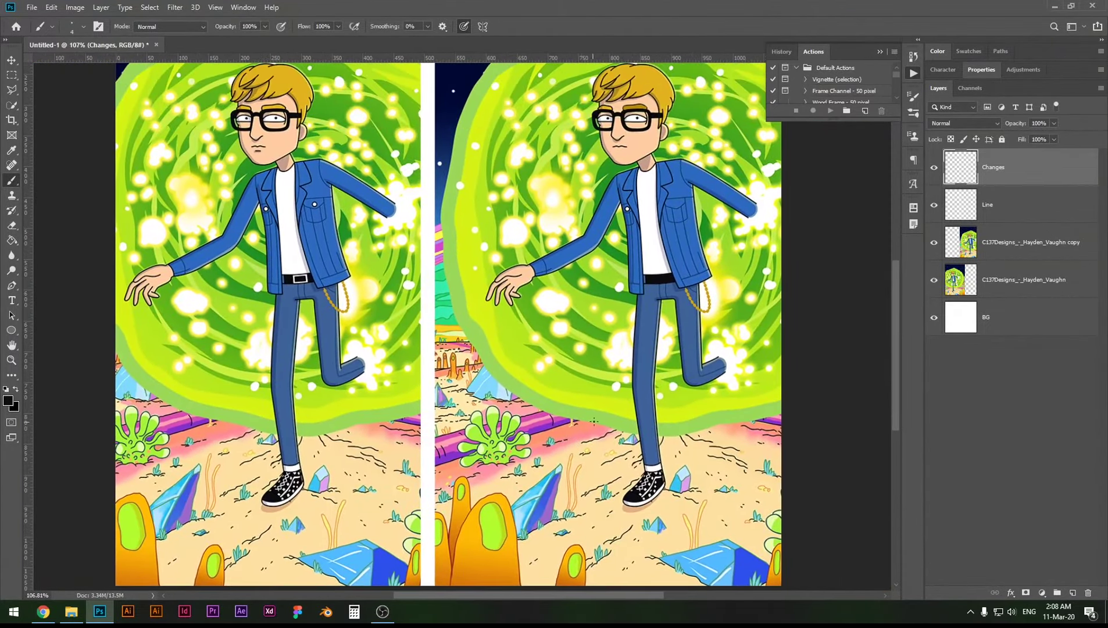
pyautogui.scroll(-3, 618, 407)
pyautogui.scroll(3, 542, 362)
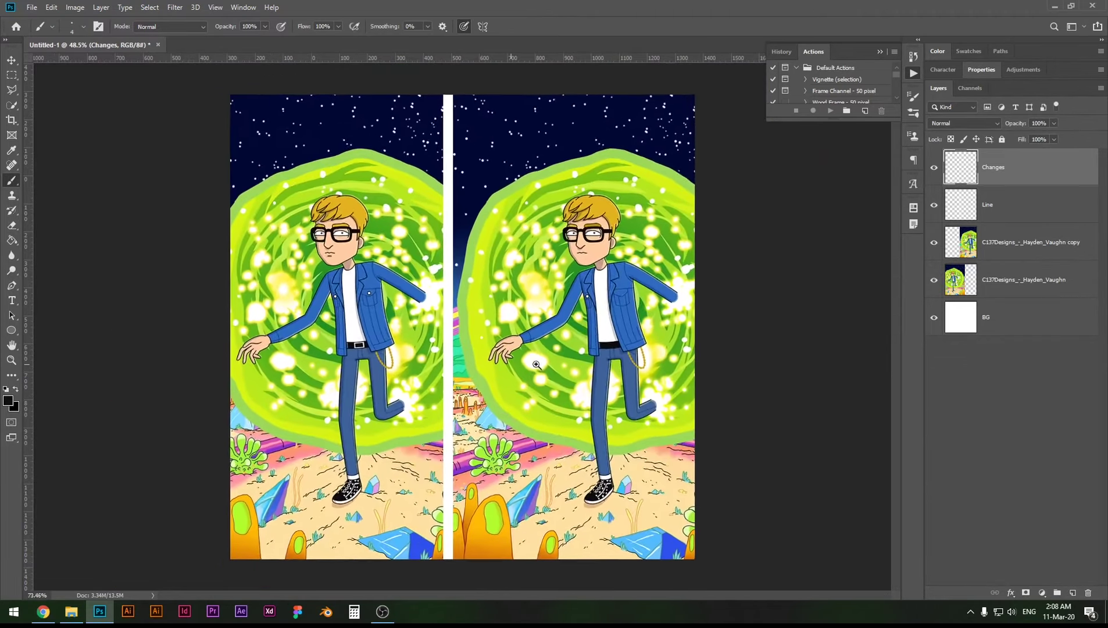